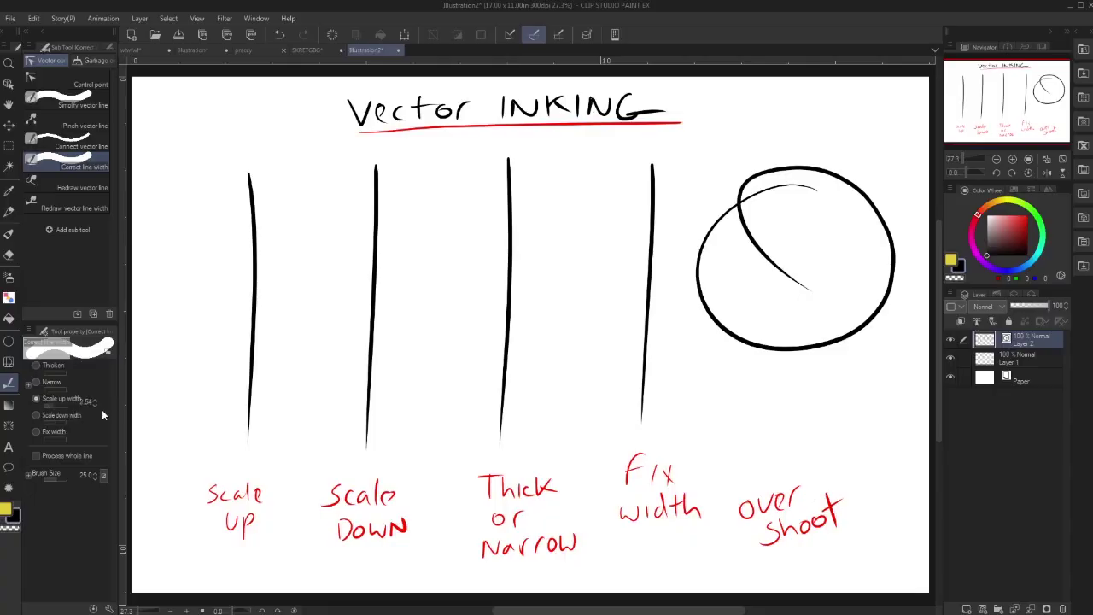
Correct the four test lines' widths with Scale up, Scale down, Narrow and Fix width
drag(271, 234, 255, 410)
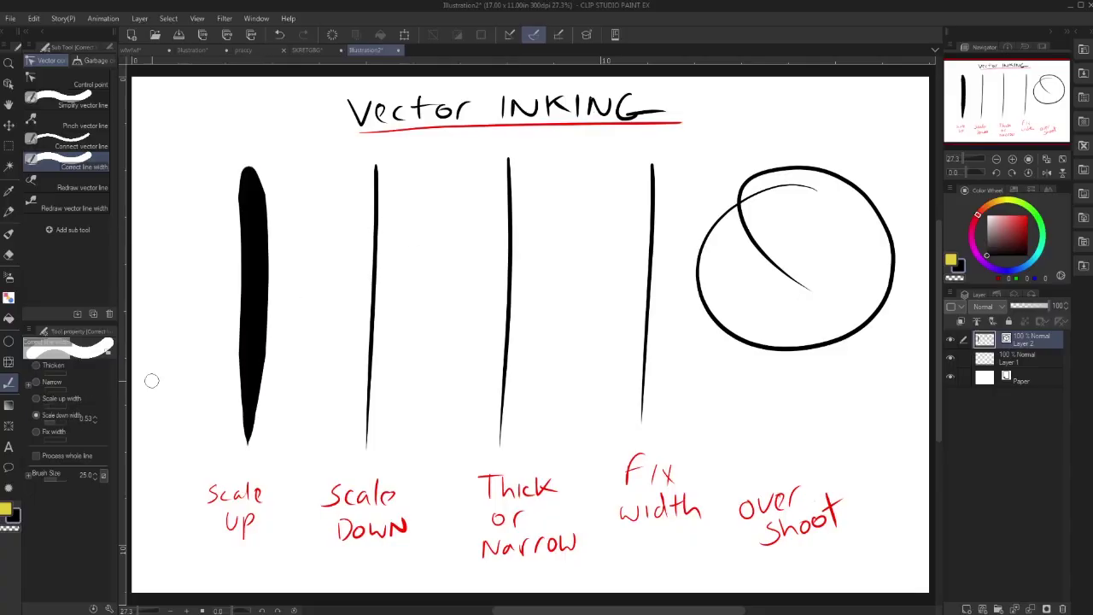
drag(361, 191, 381, 169)
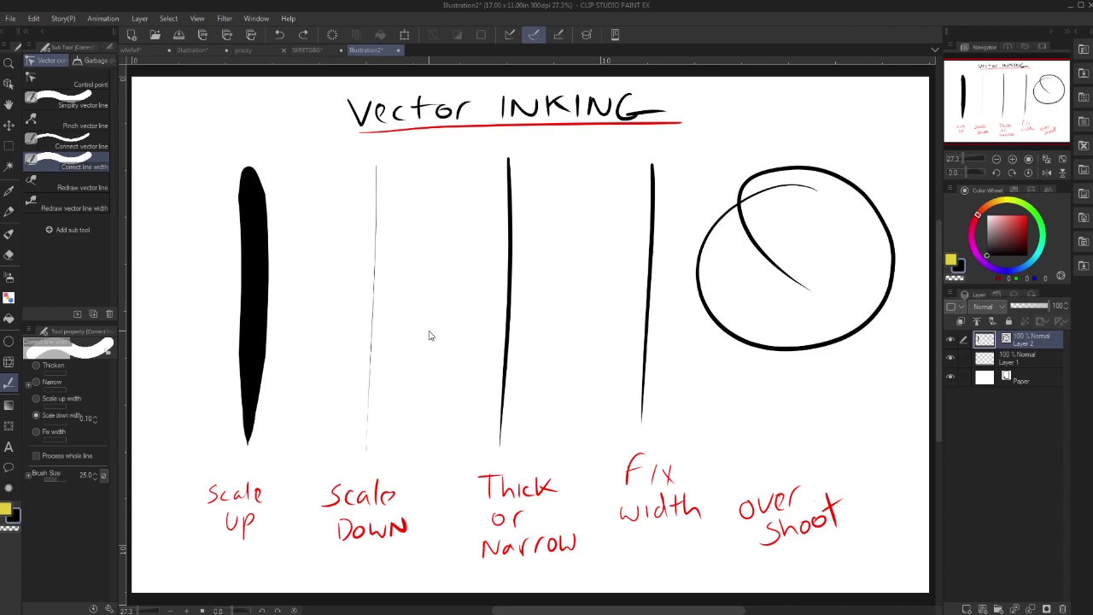
drag(506, 162, 504, 384)
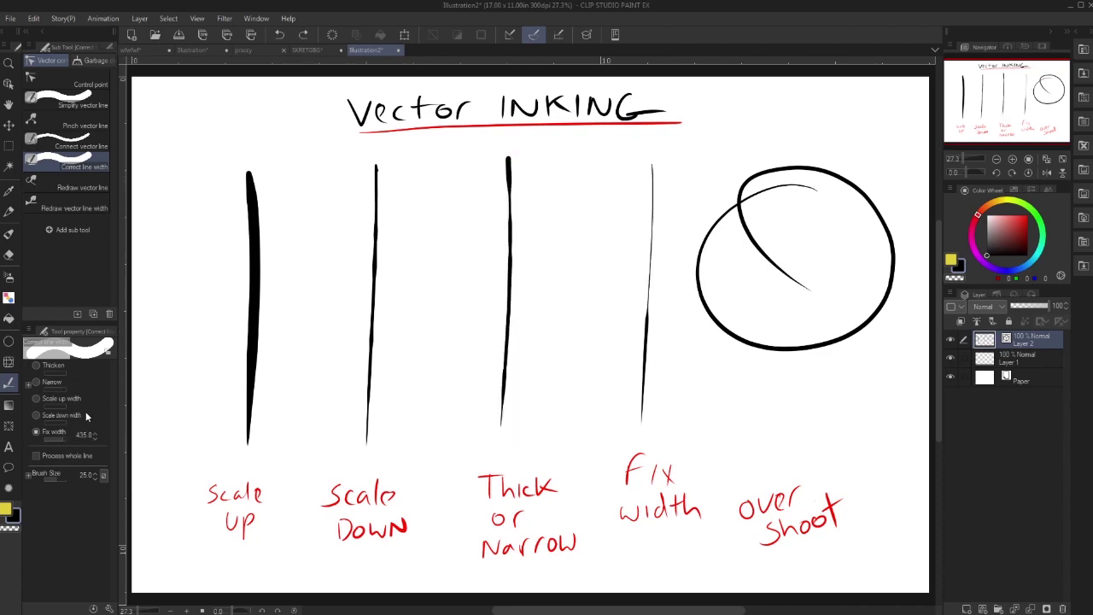
drag(651, 273, 647, 412)
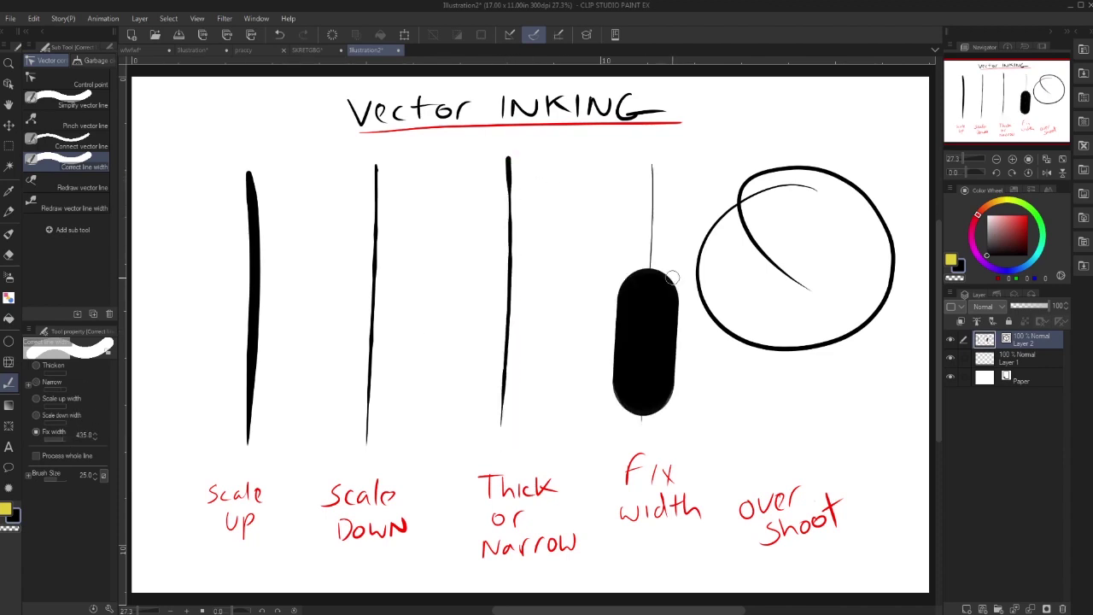
Draw two eyes in the circle and erase its overshooting arc to form a smiling face
click(8, 254)
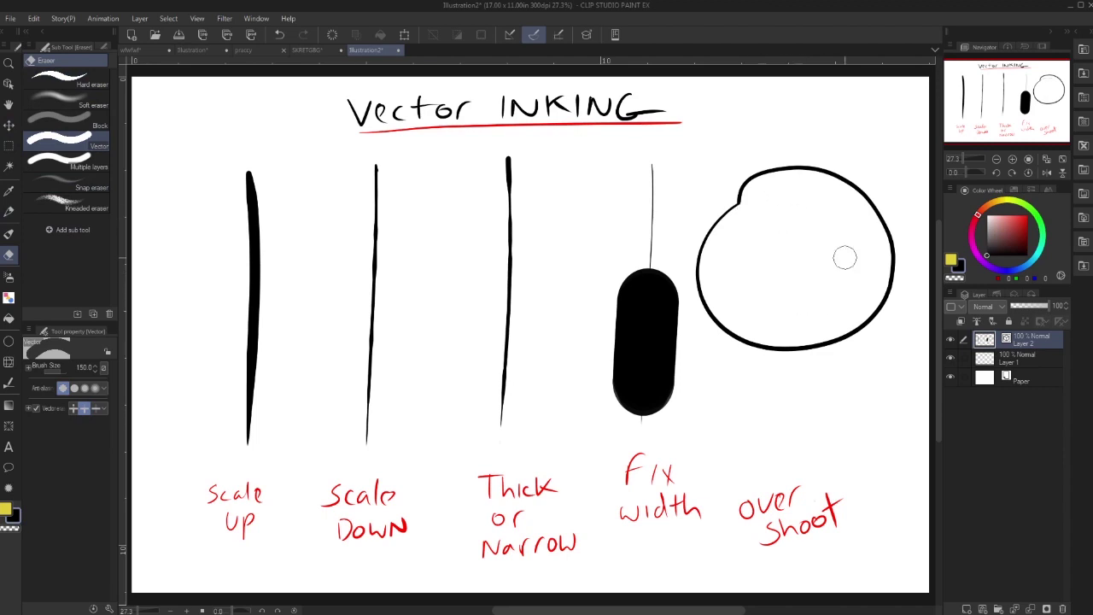
key(p)
drag(771, 221, 771, 245)
drag(800, 216, 803, 252)
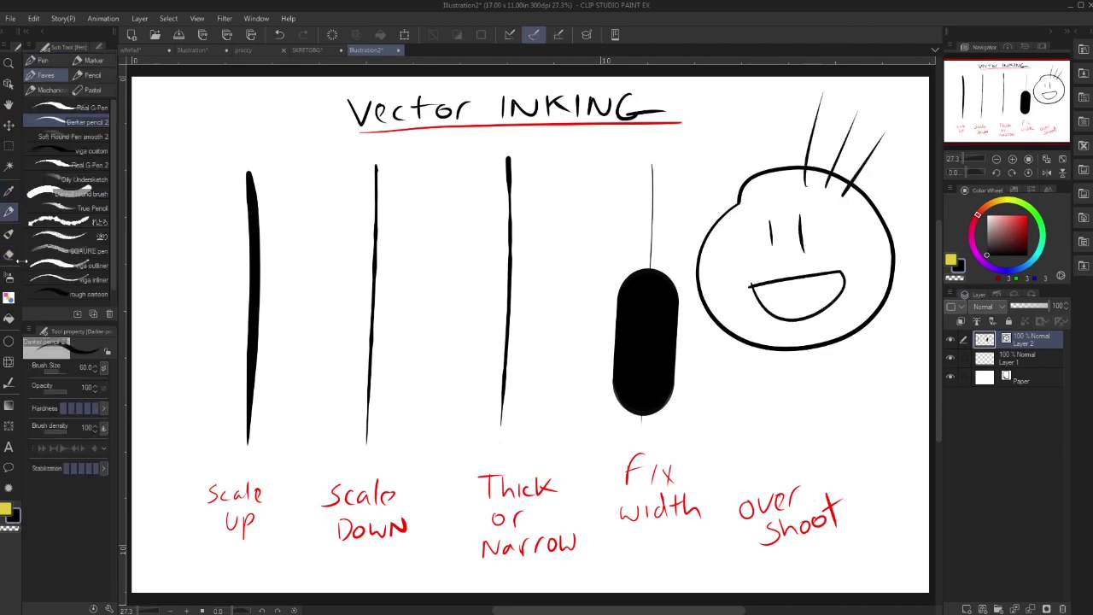
key(e)
drag(769, 183, 854, 177)
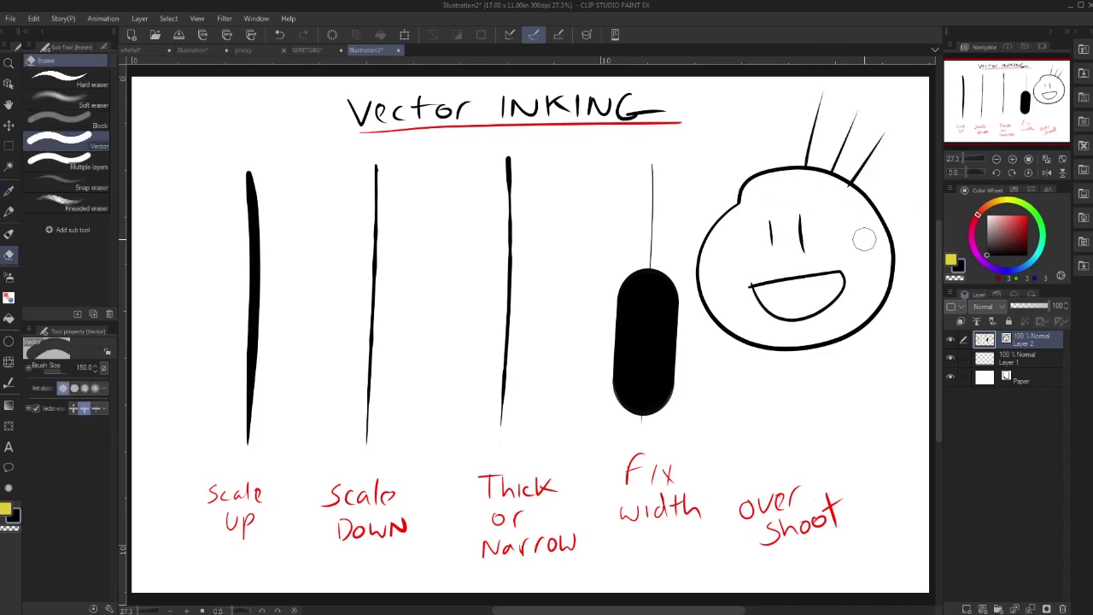
Bend the first vector stroke into a squiggle by dragging its control points
key(o)
drag(247, 173, 341, 179)
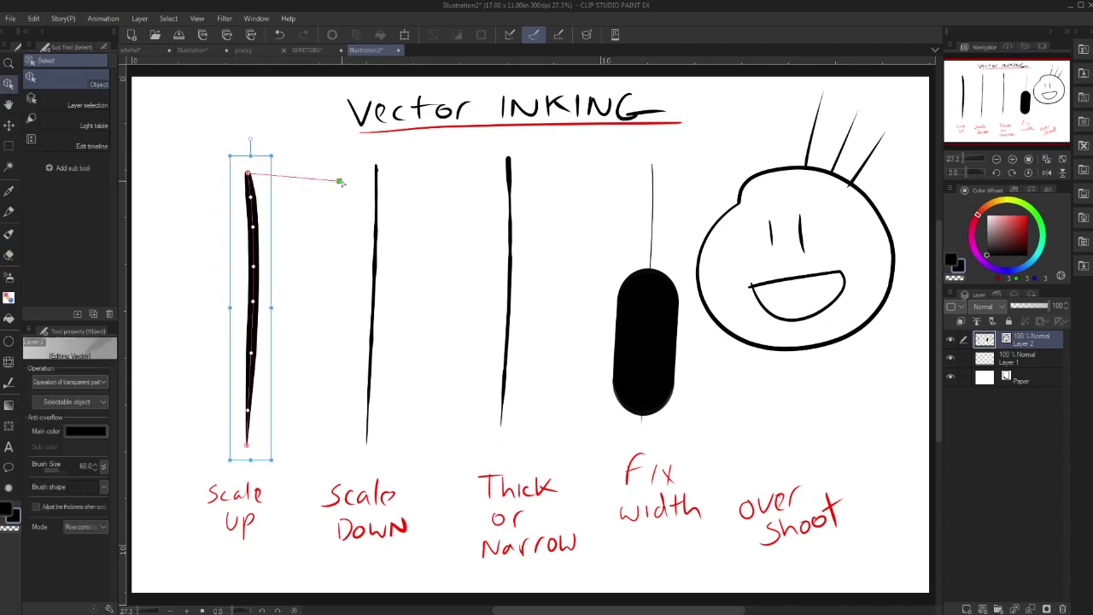
drag(265, 272, 264, 342)
click(359, 234)
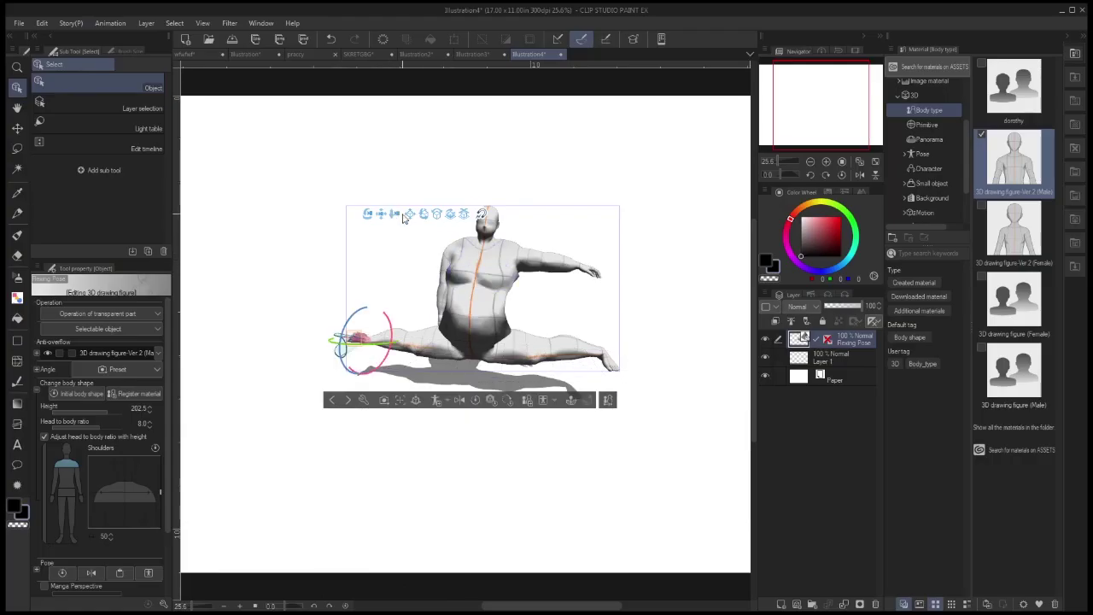
Move the 3D camera closer to the posed drawing figure
drag(405, 218, 323, 256)
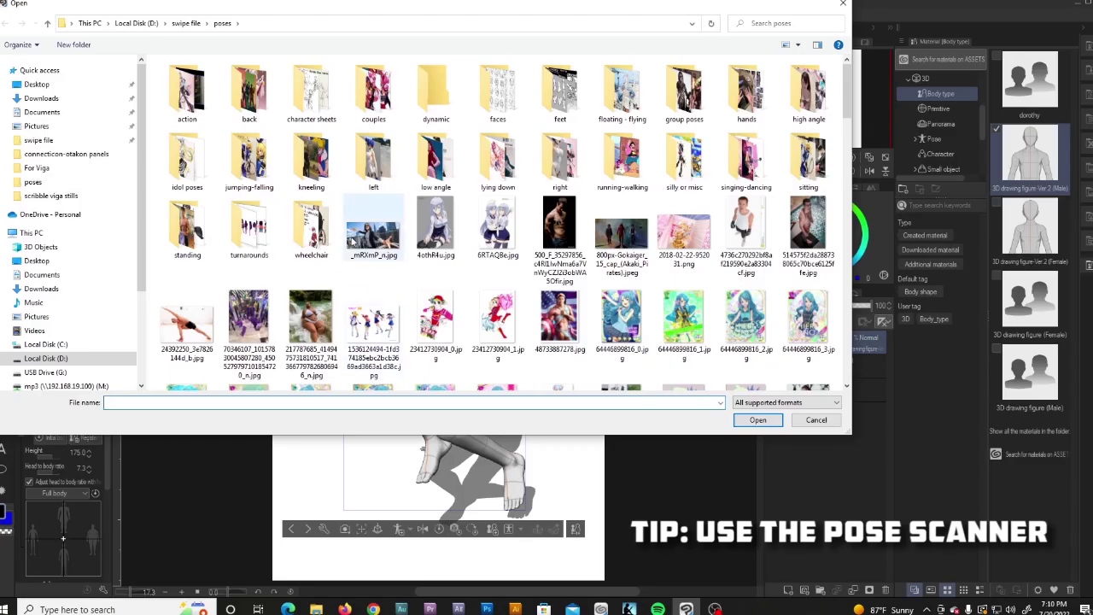
Scan the _mRXmP_n.jpg photo to pose the 3D figure mid-leap
click(352, 241)
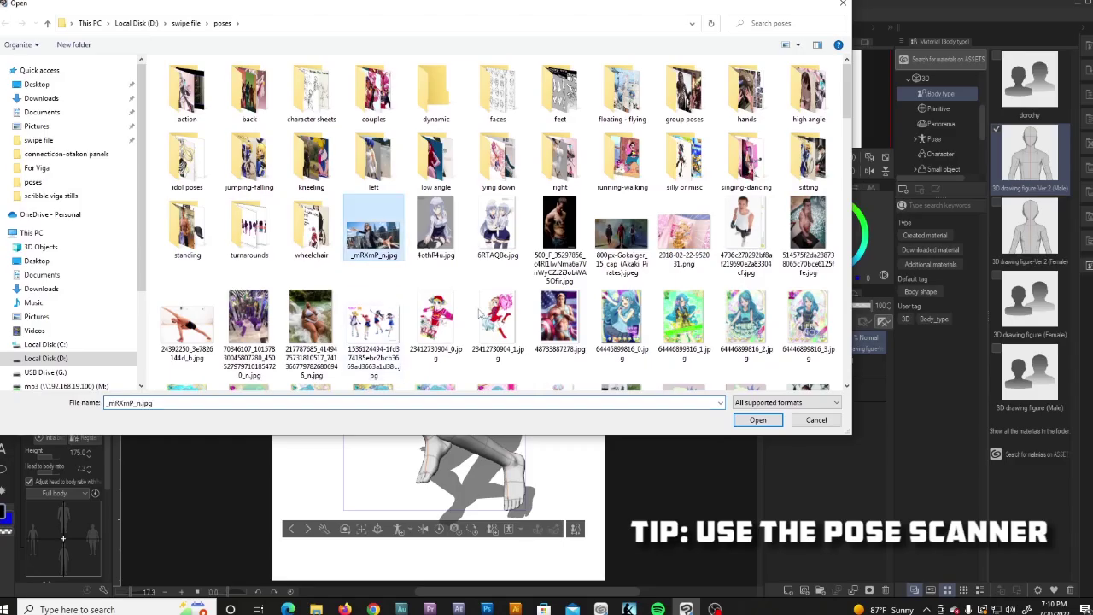
click(758, 421)
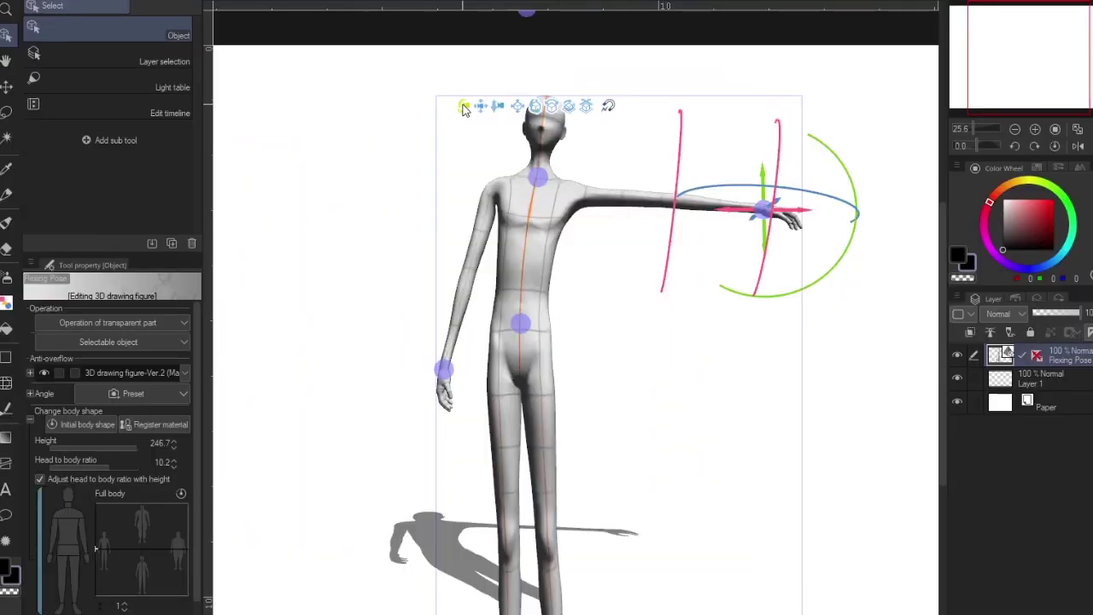
Orbit the view around the hugely muscular 3D figure
drag(464, 108, 558, 132)
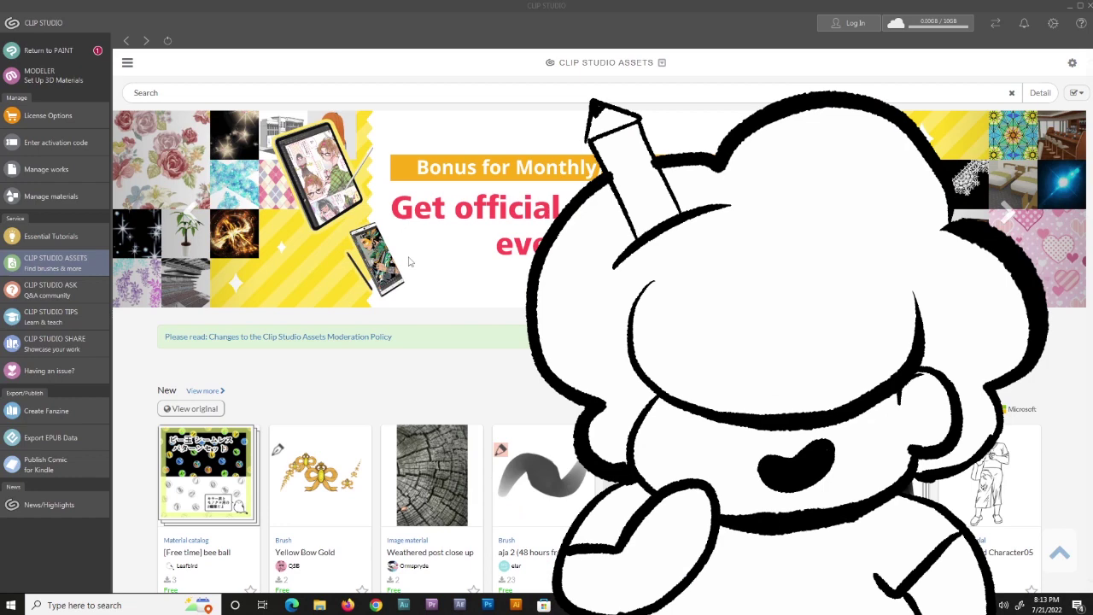
Scroll Clip Studio Assets past the New, Top Free and Top Paid materials sections
scroll(409, 261, down, 3)
scroll(409, 261, down, 5)
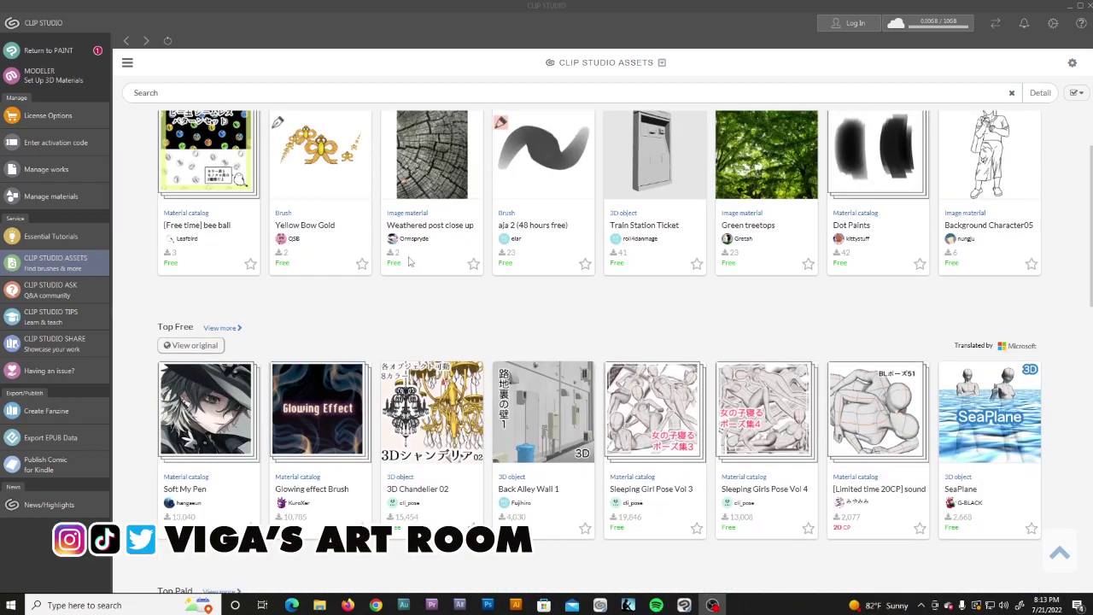
scroll(409, 261, down, 1)
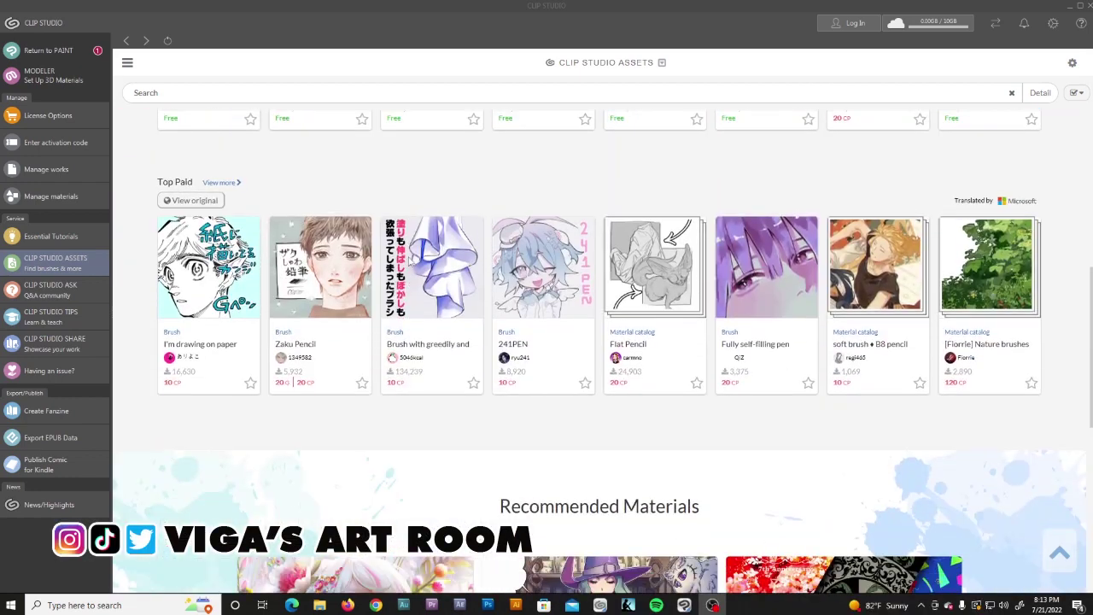
scroll(409, 262, down, 1)
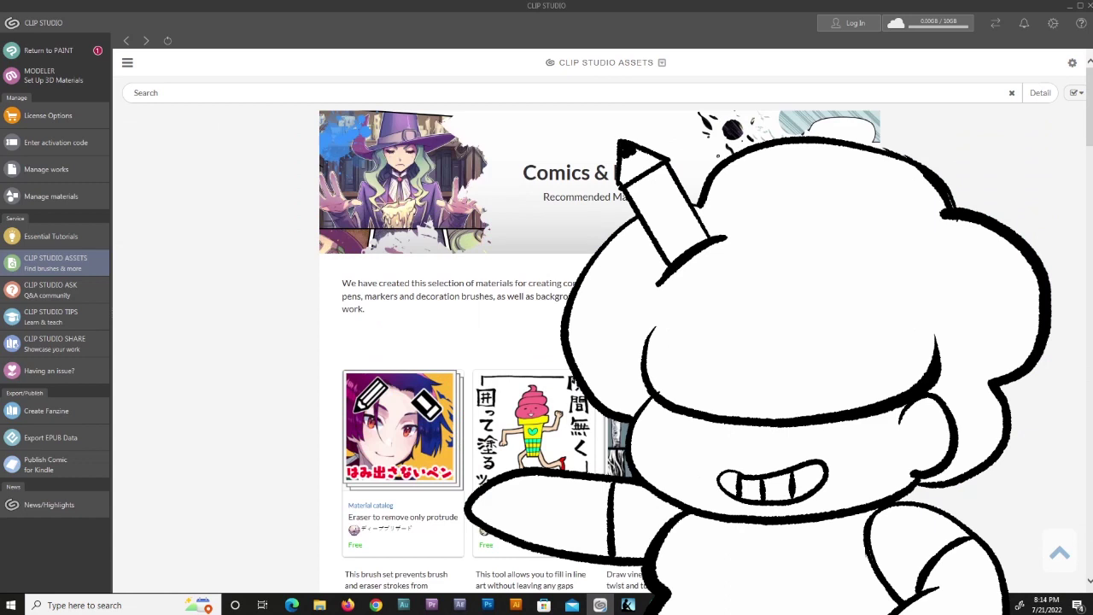
scroll(564, 339, down, 2)
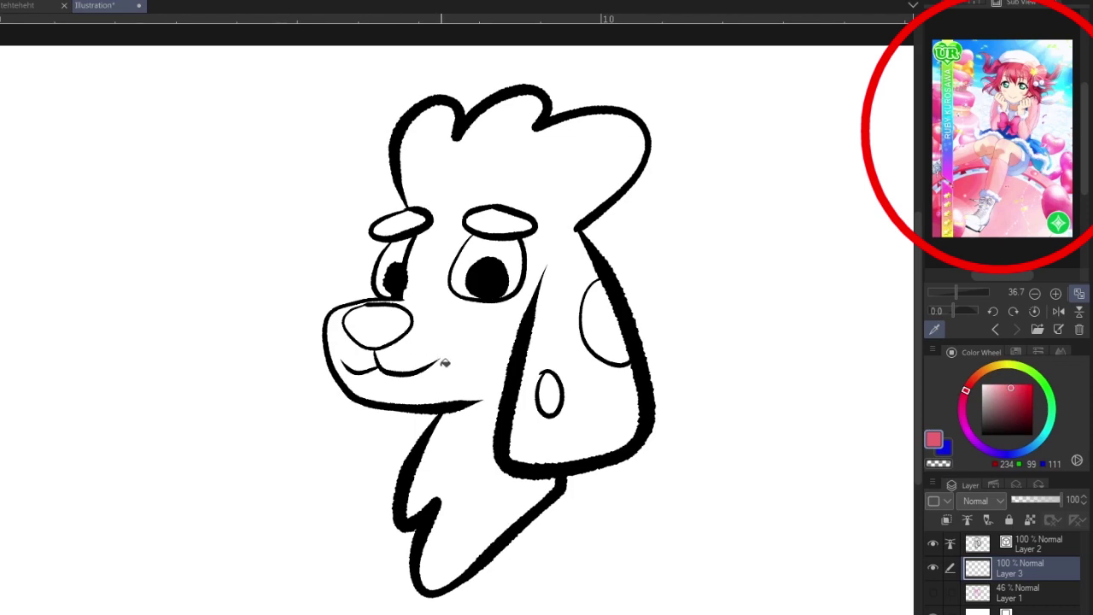
Fill the dog's body pink, the ear spot light pink and the nose blue
click(464, 354)
click(597, 337)
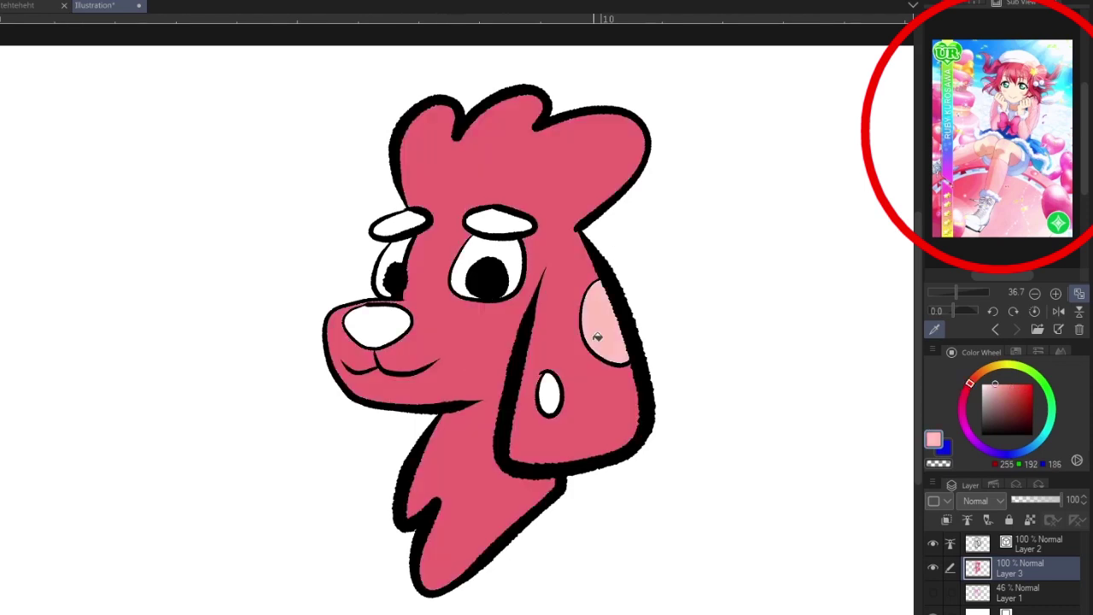
click(1037, 140)
click(384, 325)
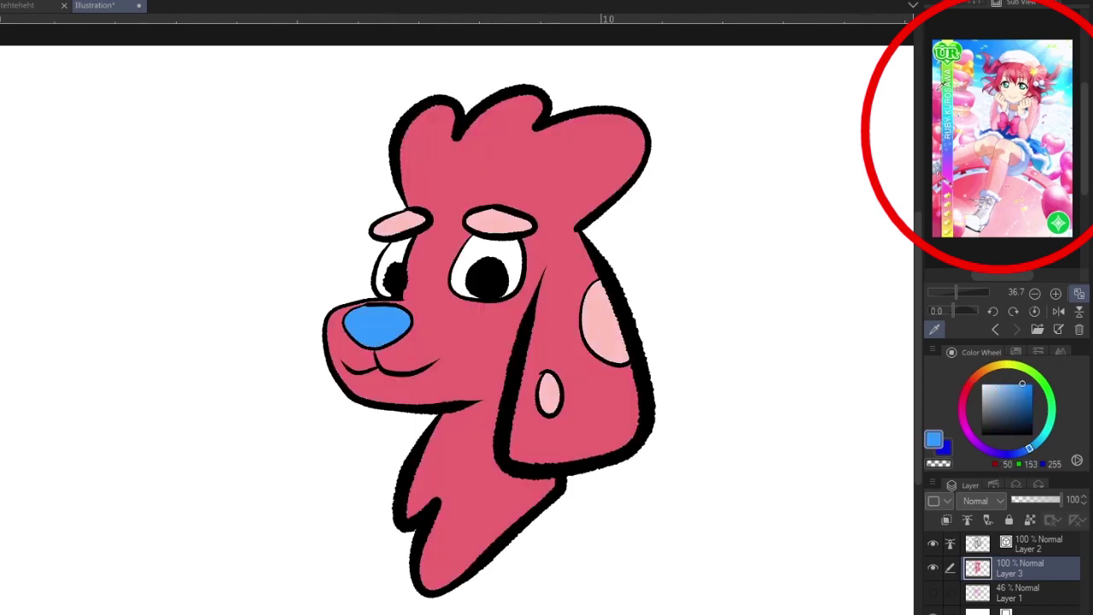
Fill both eyebrows light pink from the reference and restore both eyes to white
click(984, 98)
click(499, 248)
click(392, 254)
click(500, 252)
click(420, 251)
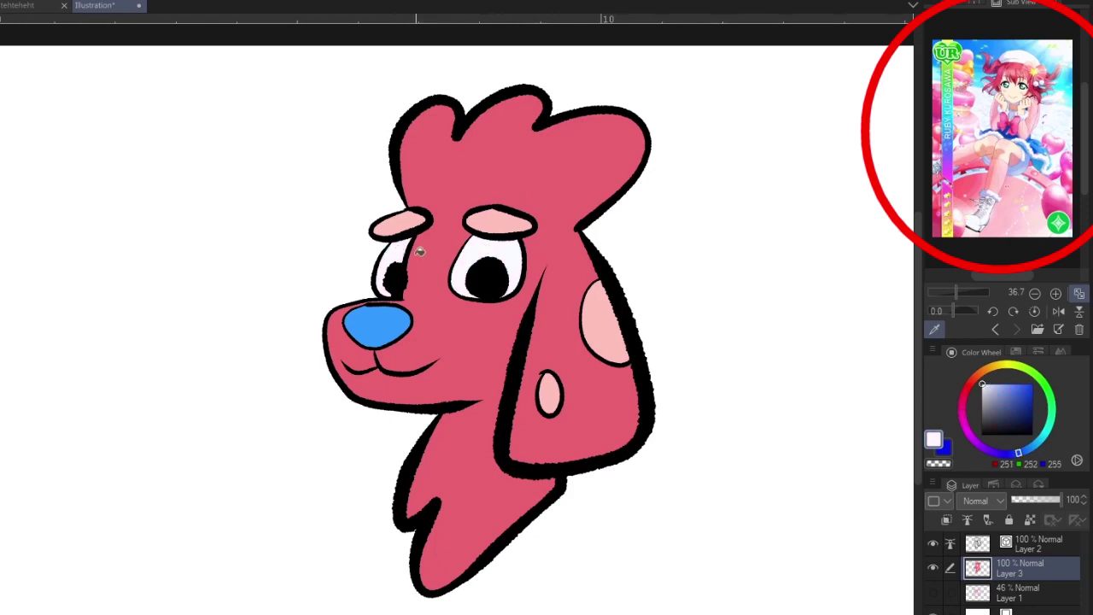